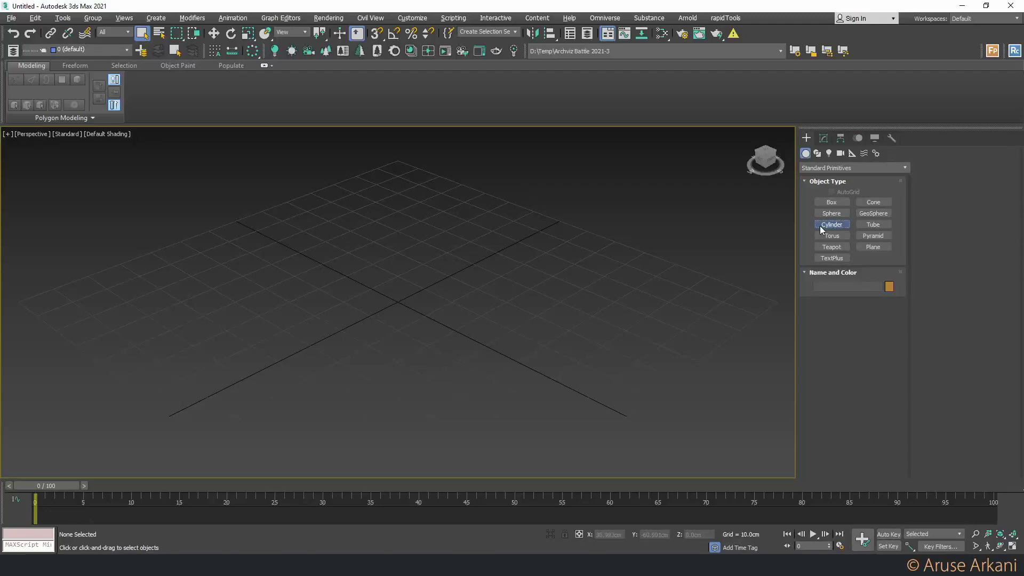
- Create a cylinder with a 30 cm radius and 40 cm height
left_click(820, 226)
left_click_drag(395, 303, 453, 327)
left_click(453, 176)
left_click(823, 138)
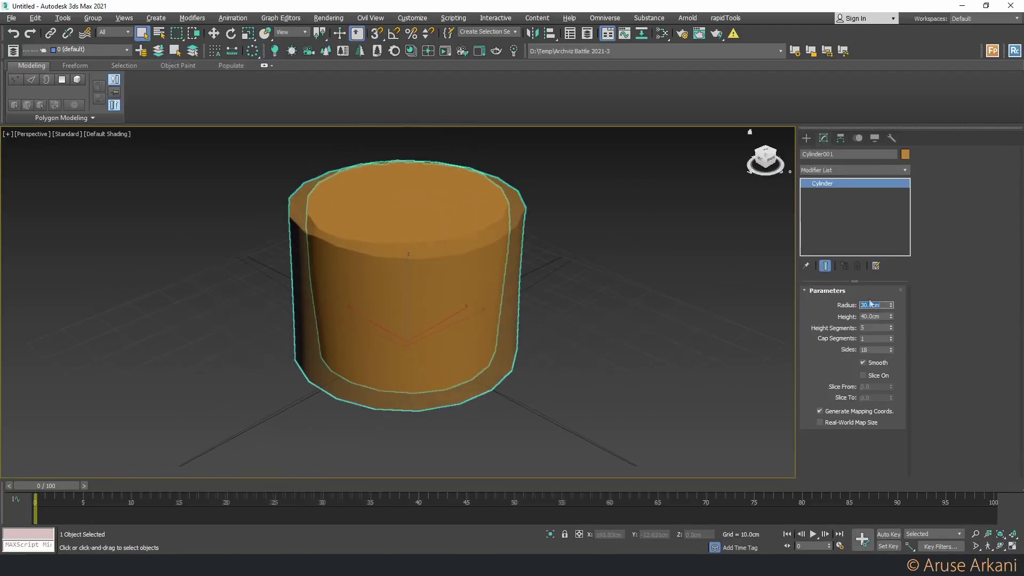
key("F4")
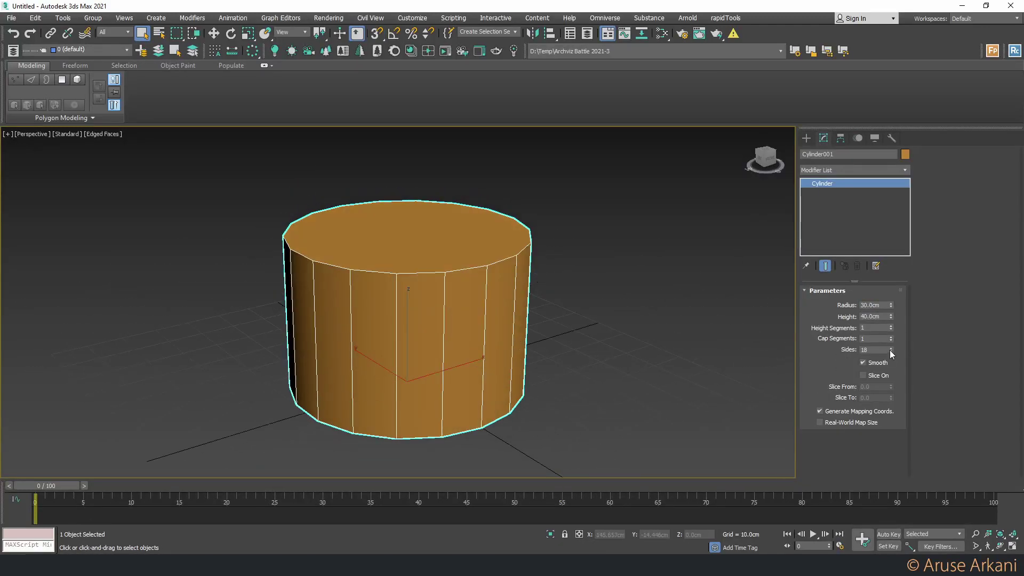
- Set the cylinder to 18 sides with cap segments and add an Edit Poly modifier
left_click(891, 352)
left_click(842, 170)
left_click(832, 212)
- Remove the edges on the top cap's inner ring
key("2")
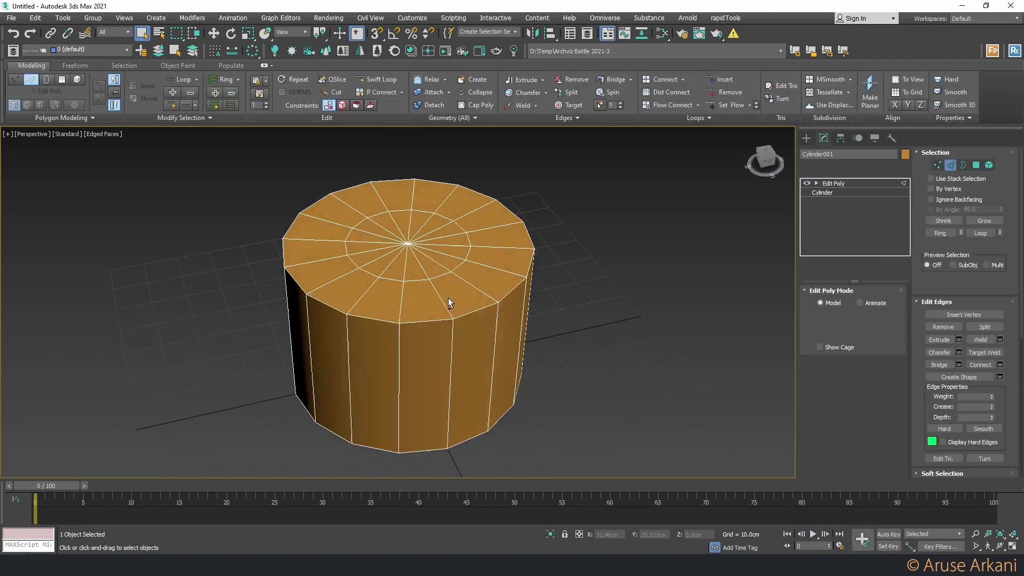
scroll(447, 297, "up", 2)
left_click(466, 275)
key("w")
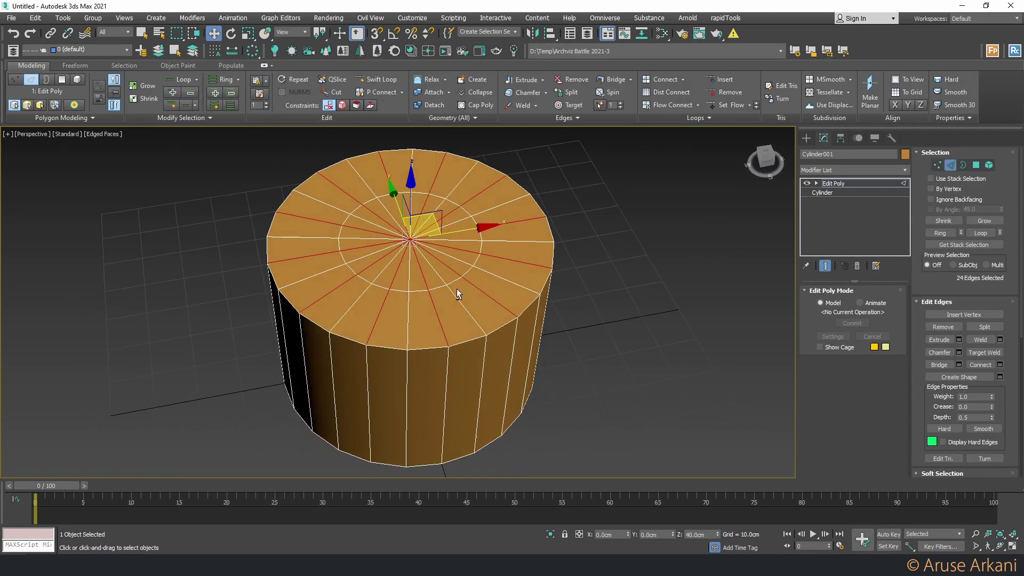
key("ctrl+z")
scroll(448, 288, "up", 2)
- Remove every other vertical edge to reduce the cylinder's sides
left_click(448, 288)
middle_click_drag(448, 299, 368, 145, "alt")
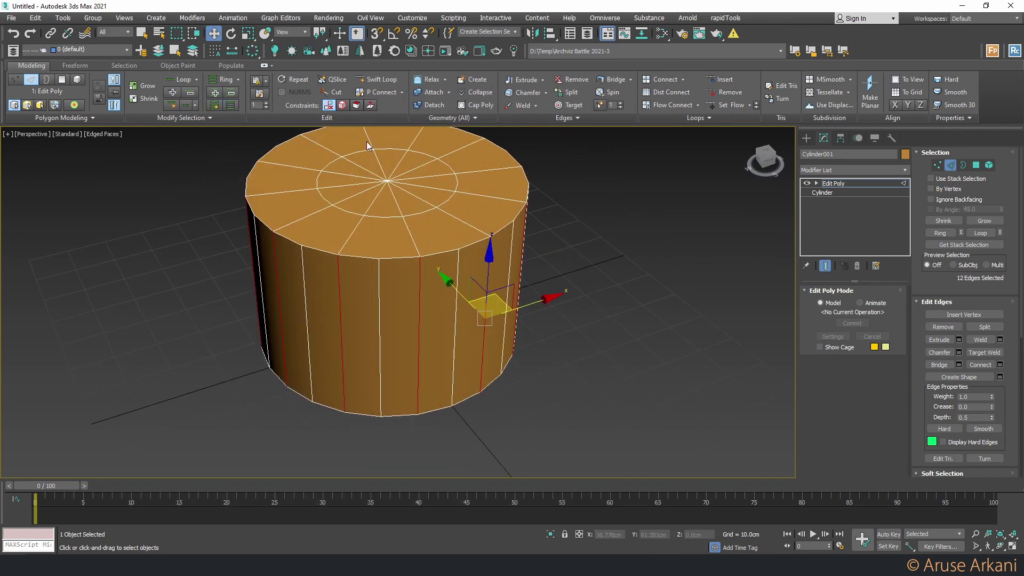
mouse_move(362, 183)
middle_mouse_down("alt")
mouse_move(374, 168)
mouse_move(360, 235)
mouse_move(363, 176)
middle_mouse_up("alt")
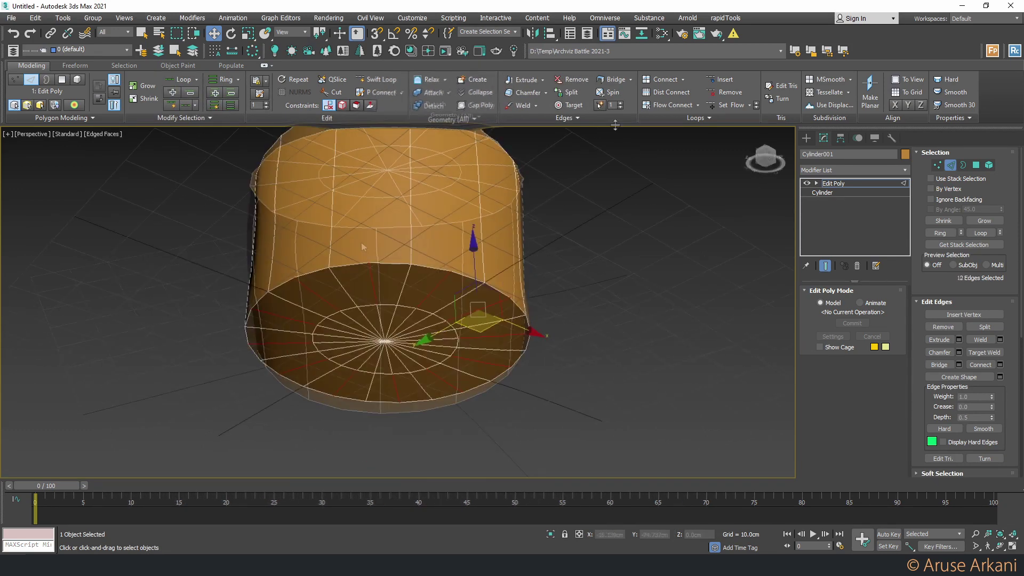
key("ctrl+d")
middle_click_drag(479, 178, 417, 266, "alt")
- Raise the top cap's vertices slightly
left_click(443, 181)
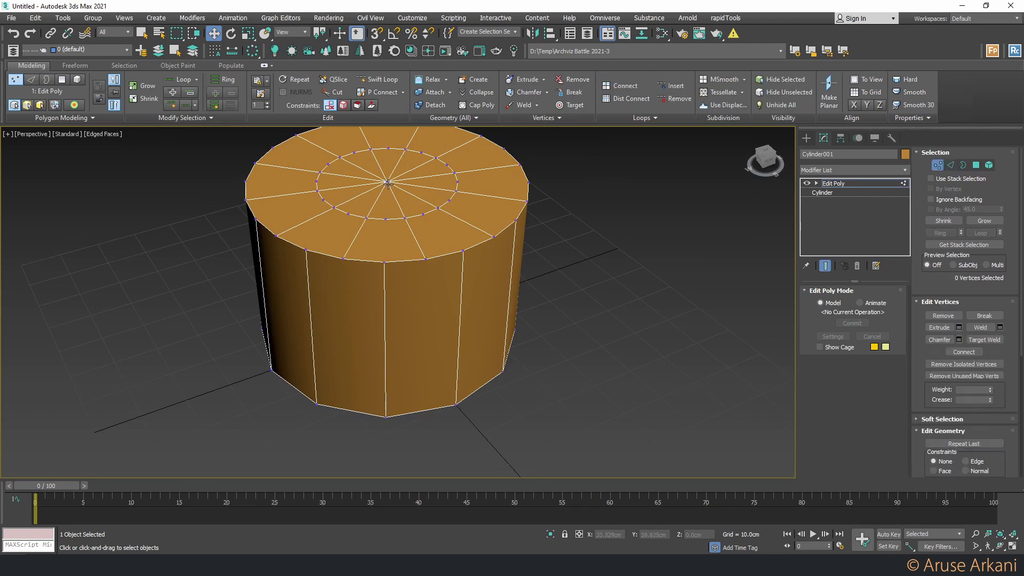
left_click(184, 117)
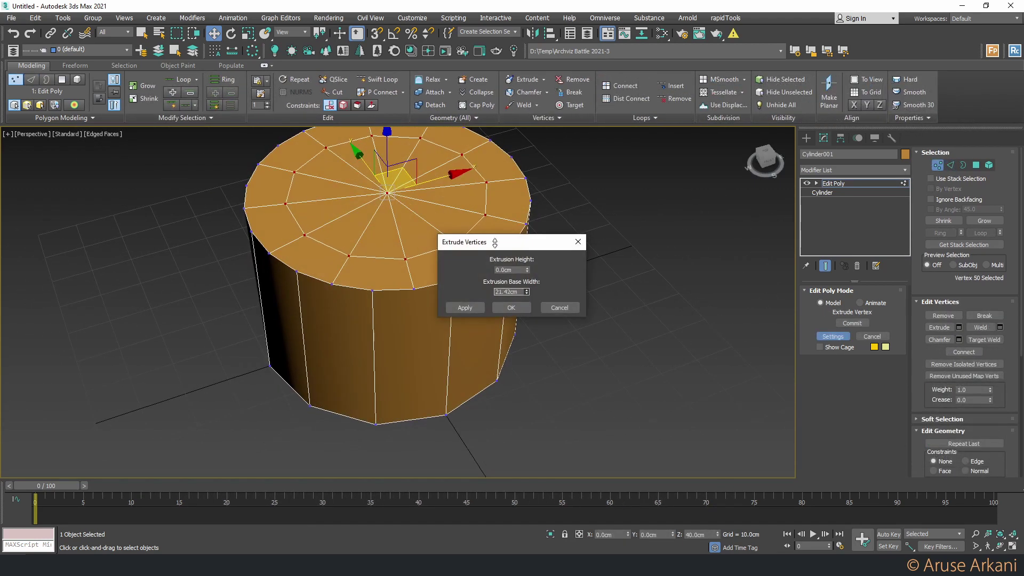
left_click_drag(386, 224, 387, 202)
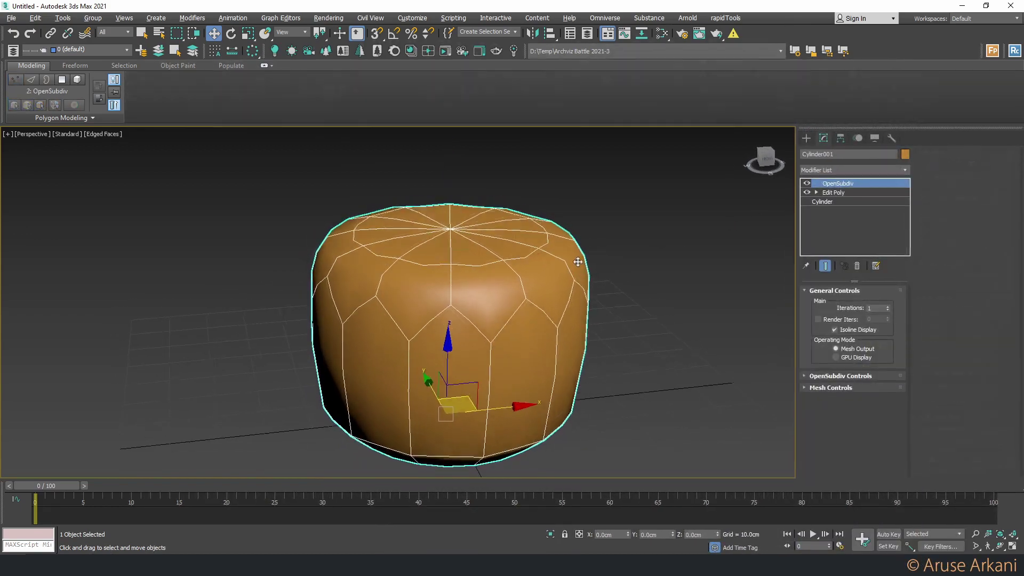
- Add OpenSubdiv smoothing and connect edges into a new edge loop
left_click(833, 192)
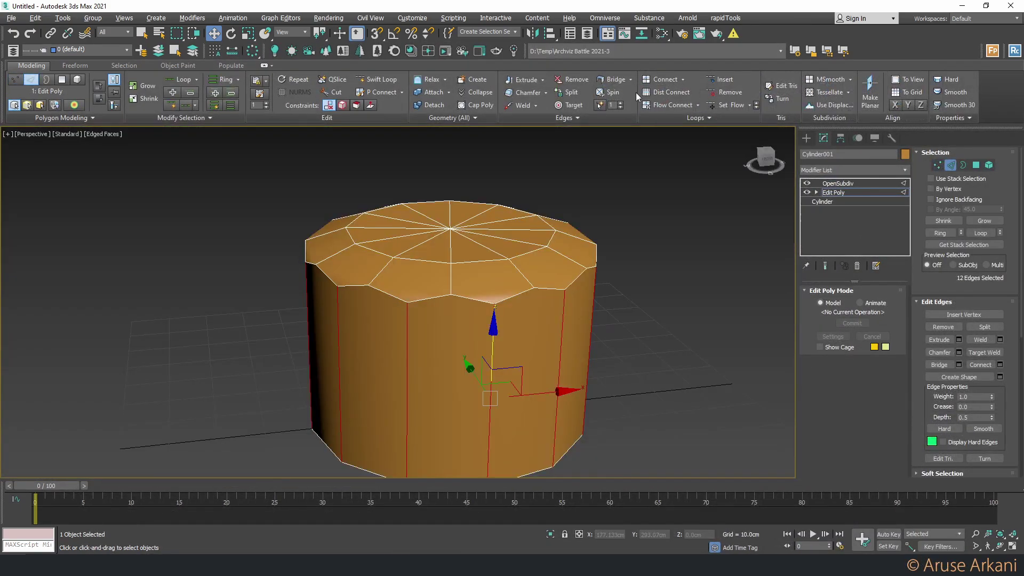
left_click(511, 307)
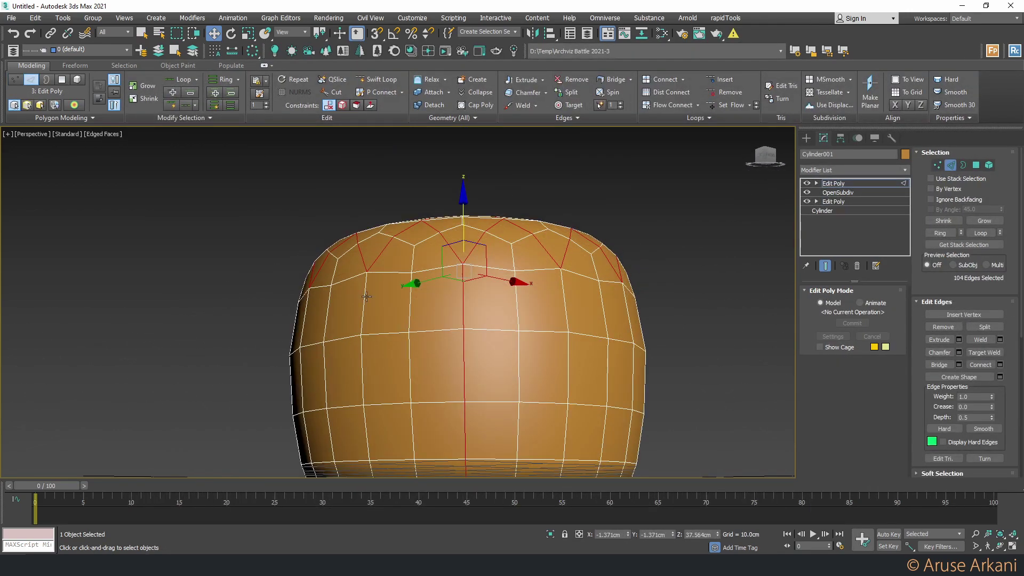
middle_click_drag(363, 298, 390, 243, "alt")
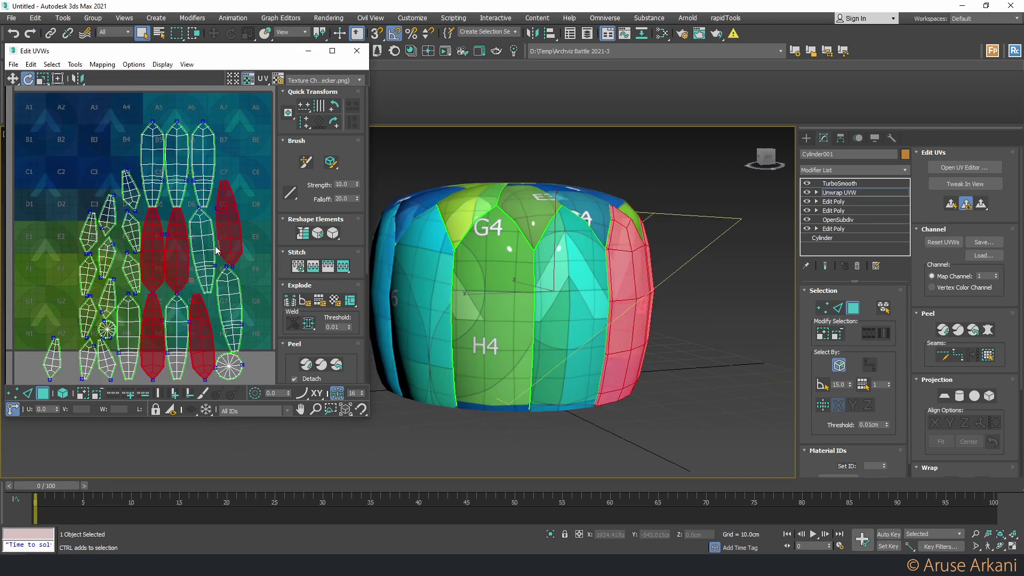
- Pack the pouf's UV shells together in the UV Editor
scroll(319, 239, "down", 5)
left_click(298, 332)
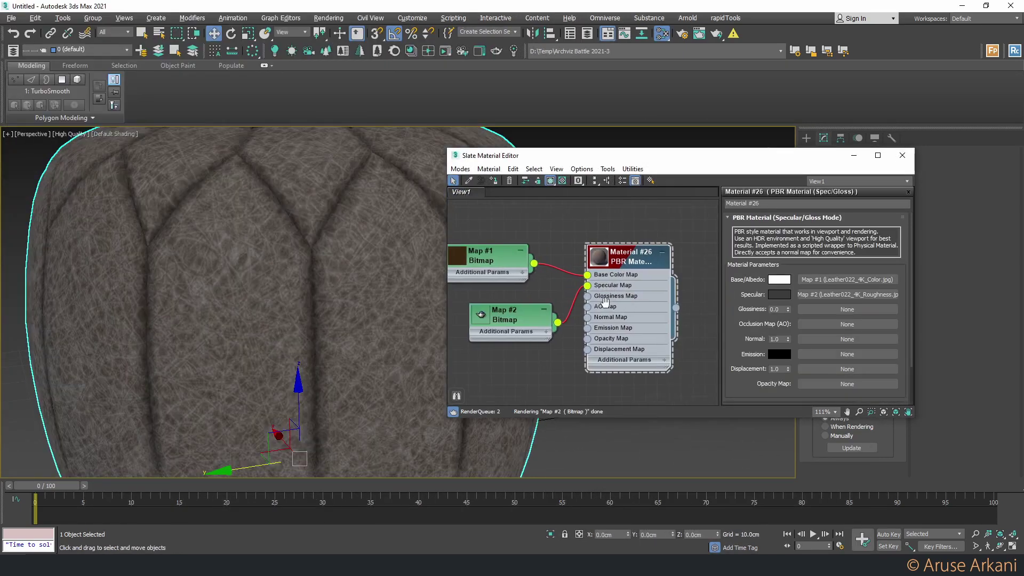
- Reposition the Material #26 node in the Slate Material Editor
left_click_drag(605, 301, 680, 346)
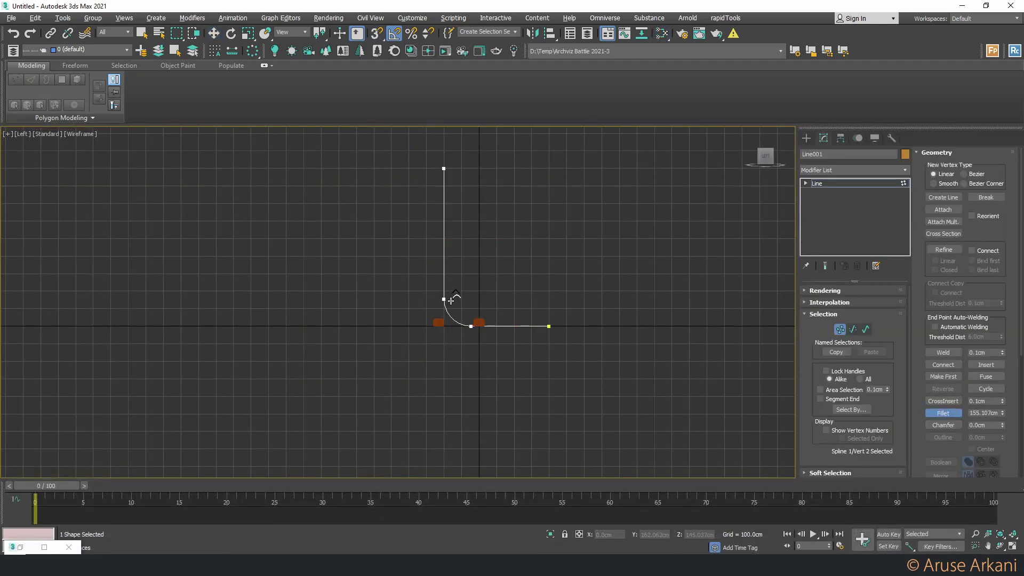
- Bring up the modifier list for the line spline
left_click(830, 173)
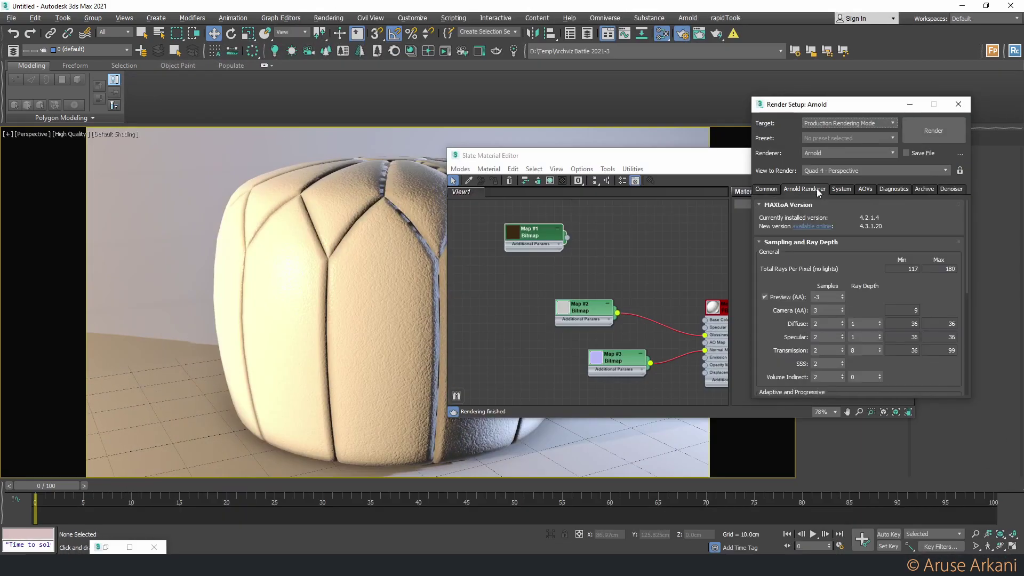
- Insert a Color Correction map between Map #1 and Base Color
left_click(958, 104)
left_click_drag(566, 237, 579, 259)
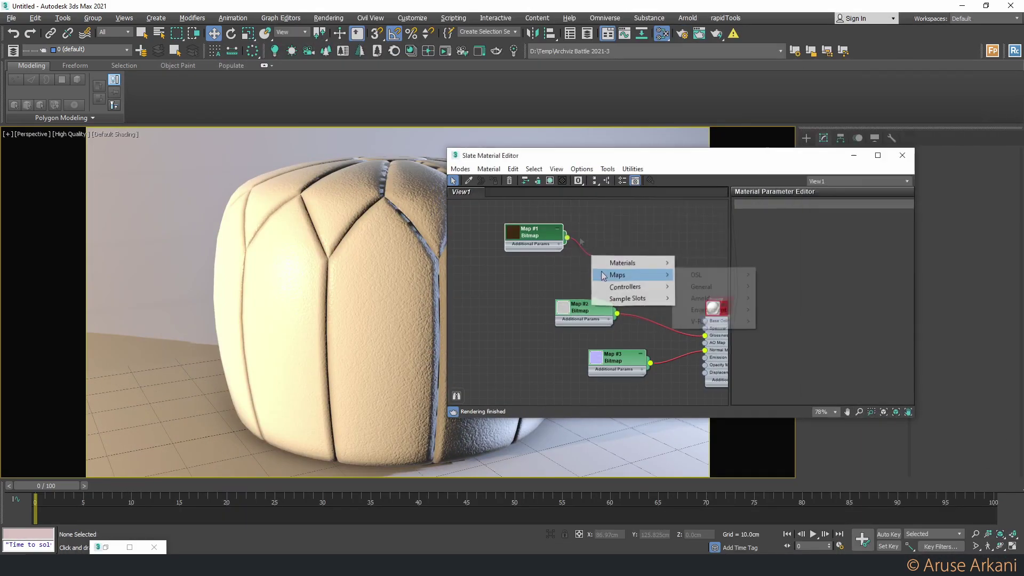
left_click(784, 186)
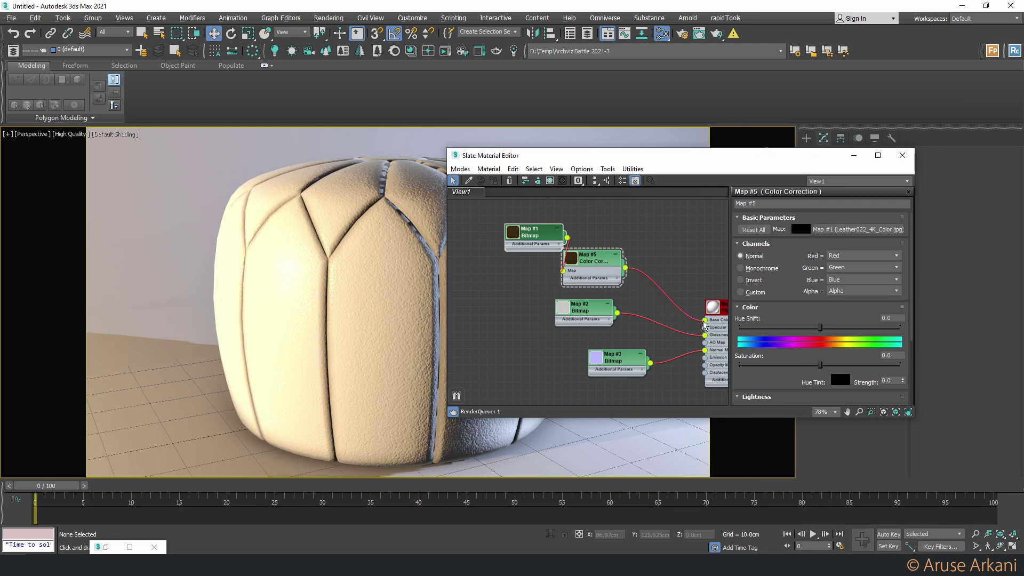
- Set the Color Correction RGB gamma to 2.0 and hue shift to -17.342
scroll(798, 338, "down", 3)
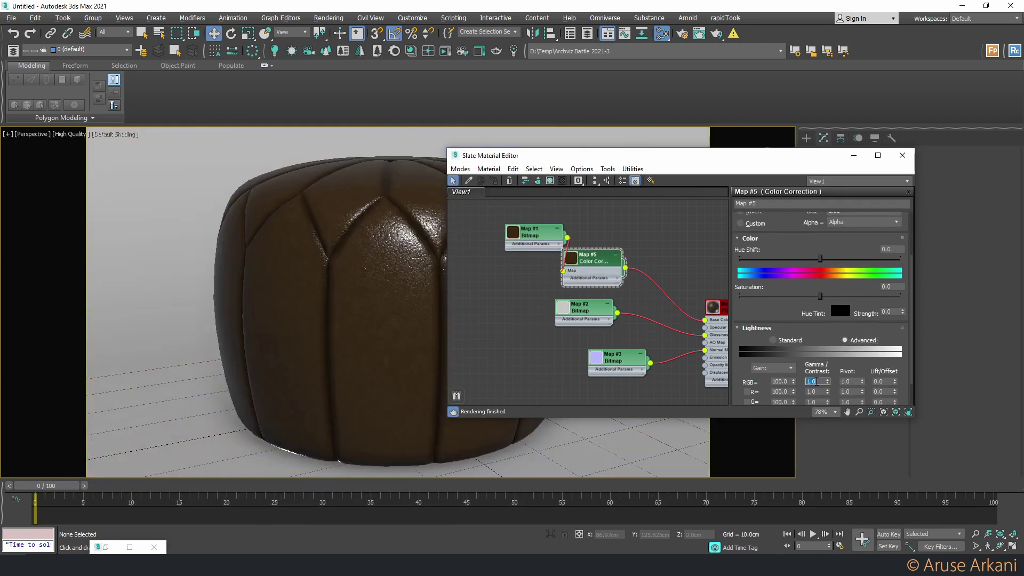
double_click(811, 381)
type("2")
key("Return")
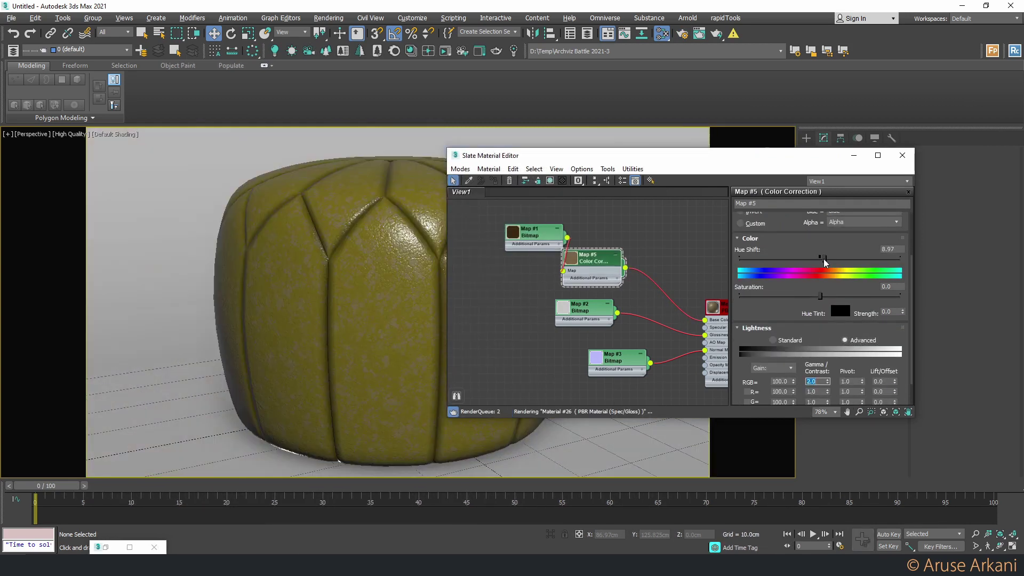
left_click_drag(820, 259, 814, 260)
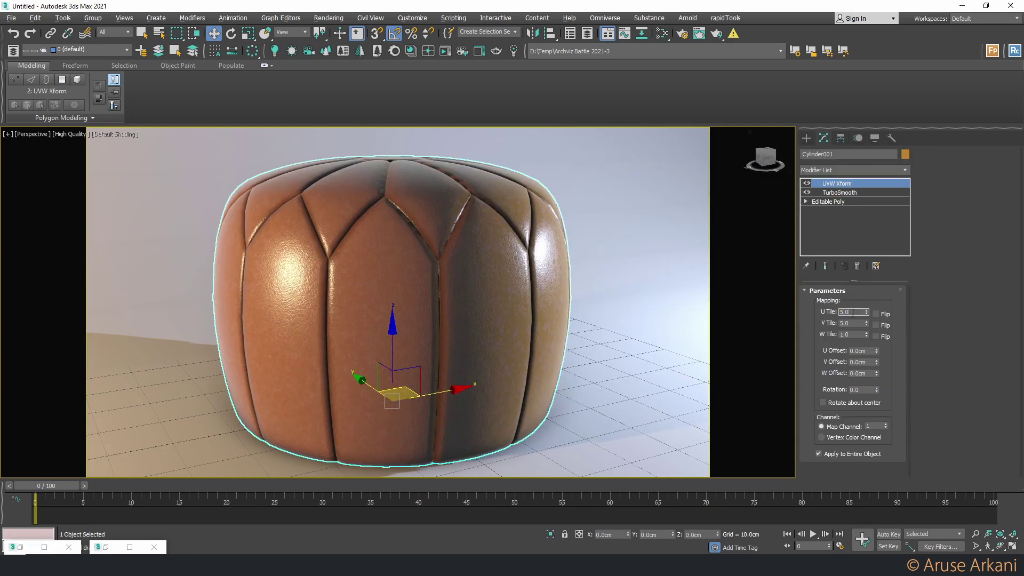
- Weld all vertices on the pouf's base Editable Poly
left_click(839, 192)
key("1")
left_click(536, 105)
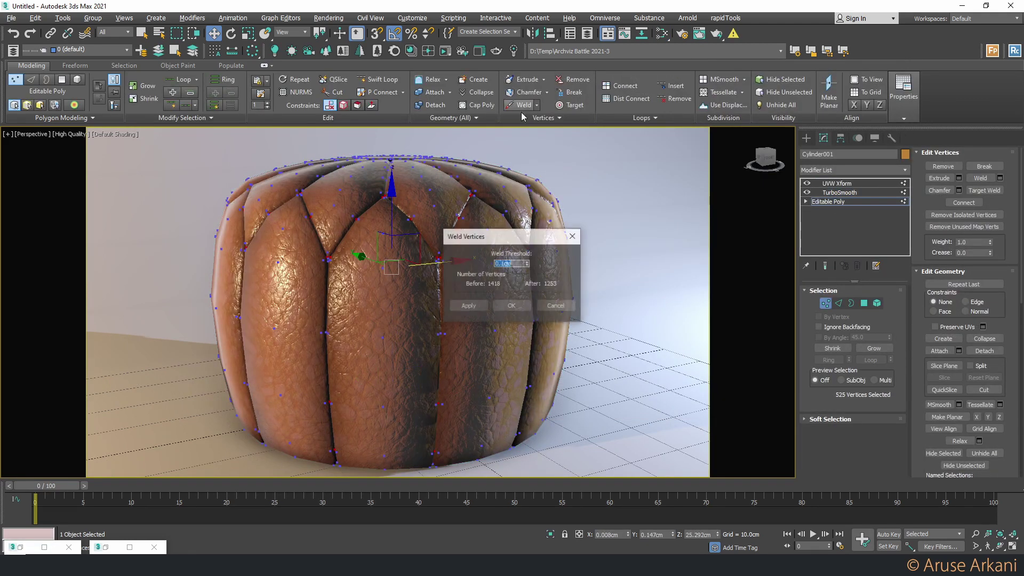
left_click(510, 308)
right_click(496, 300)
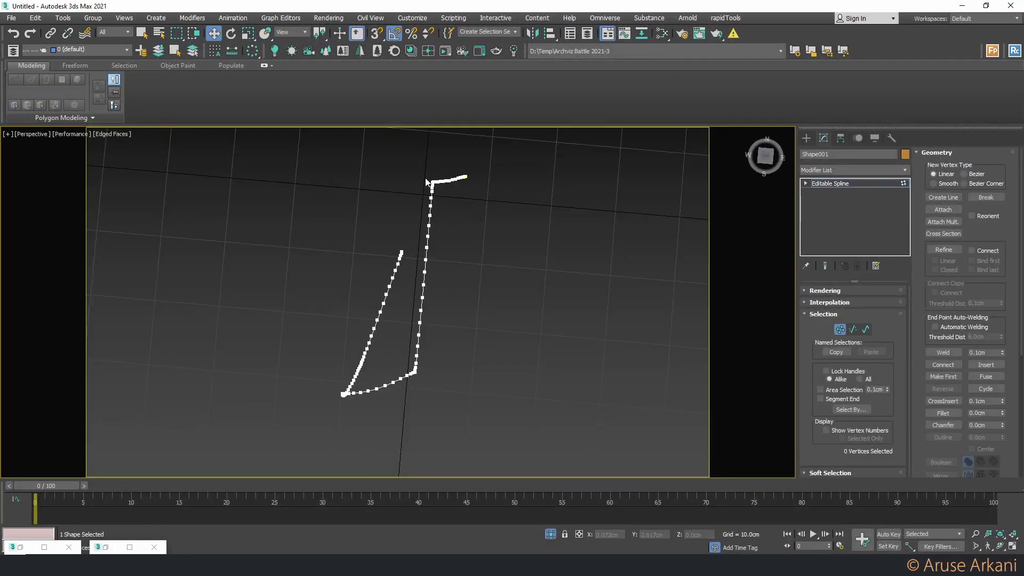
- Add a Normalize Spline modifier to Shape001 with 0.5 cm segment length
left_click(843, 168)
key("n")
key("Return")
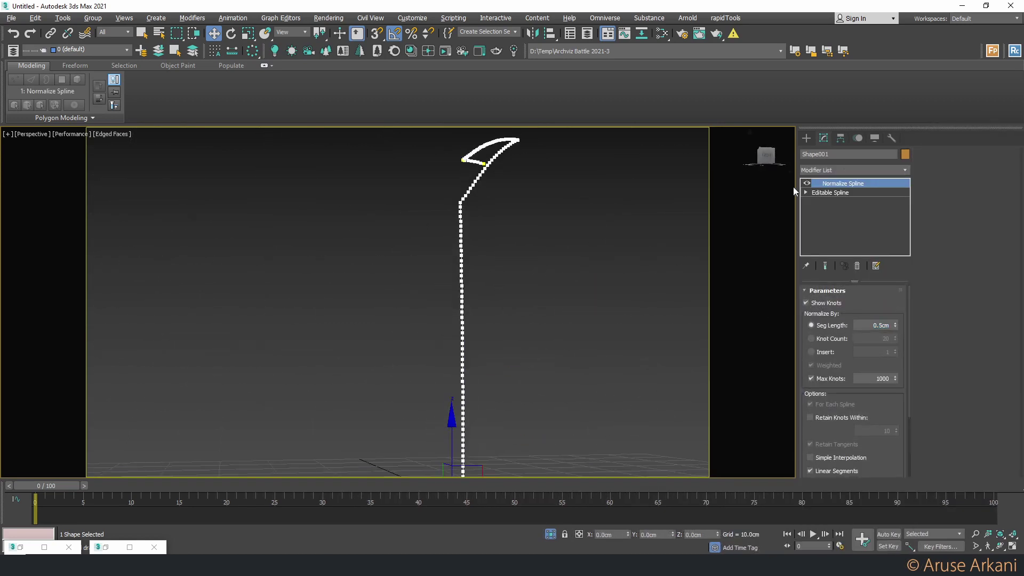
- Add an Edit Spline layer on top of the normalized seam spline
right_click(441, 274)
left_click(480, 255)
right_click(457, 297)
left_click(522, 304)
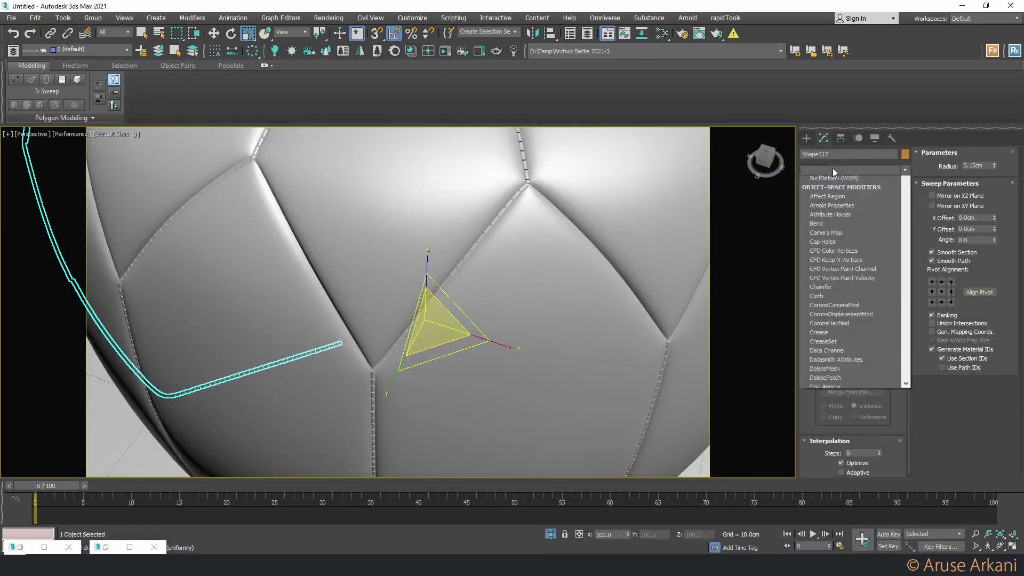
key("Return")
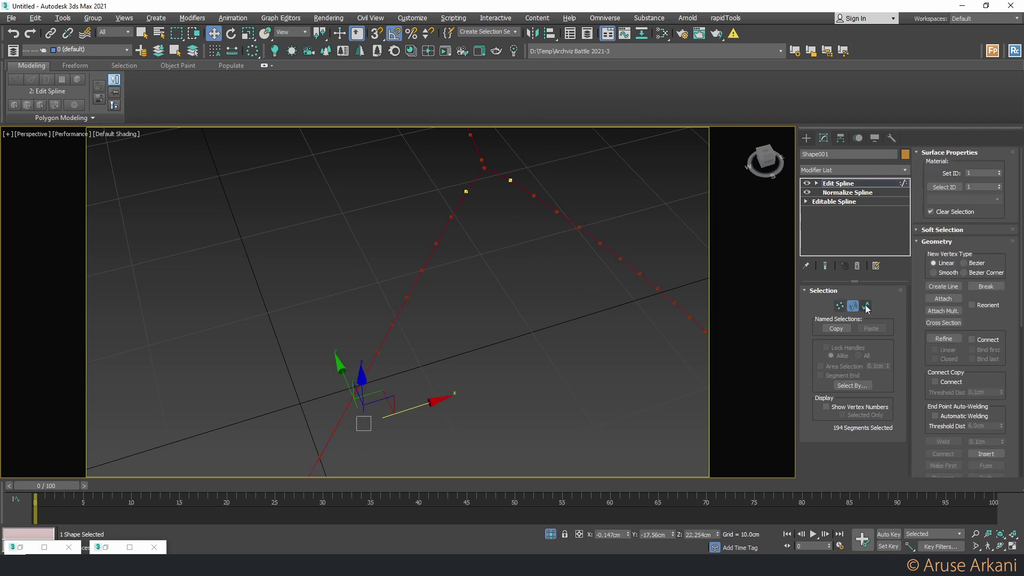
- Sweep the seam spline with a thin cylinder section and top it with OpenSubdiv
left_click(846, 171)
left_click(853, 202)
double_click(874, 466)
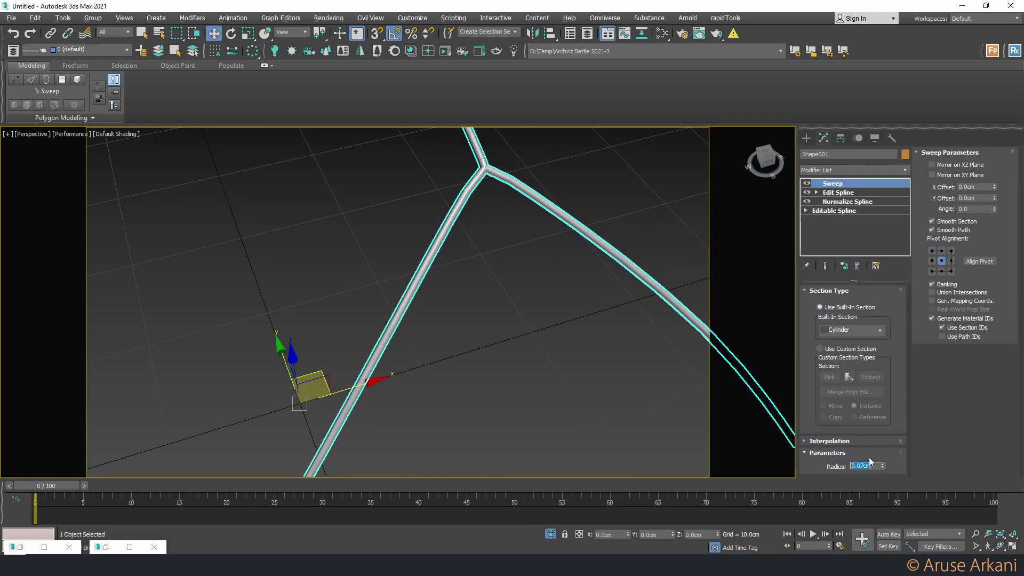
left_click(837, 192)
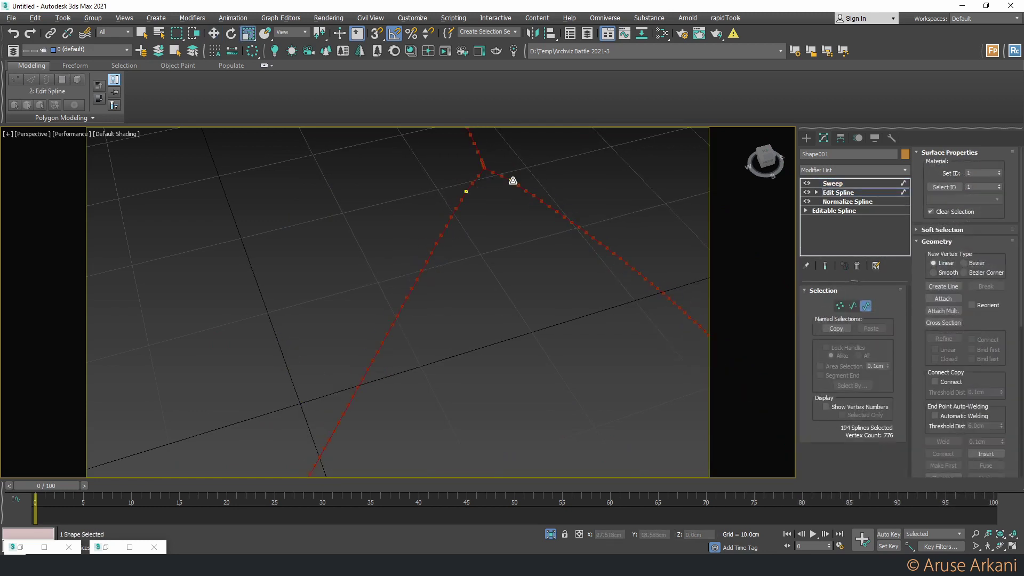
left_click(862, 183)
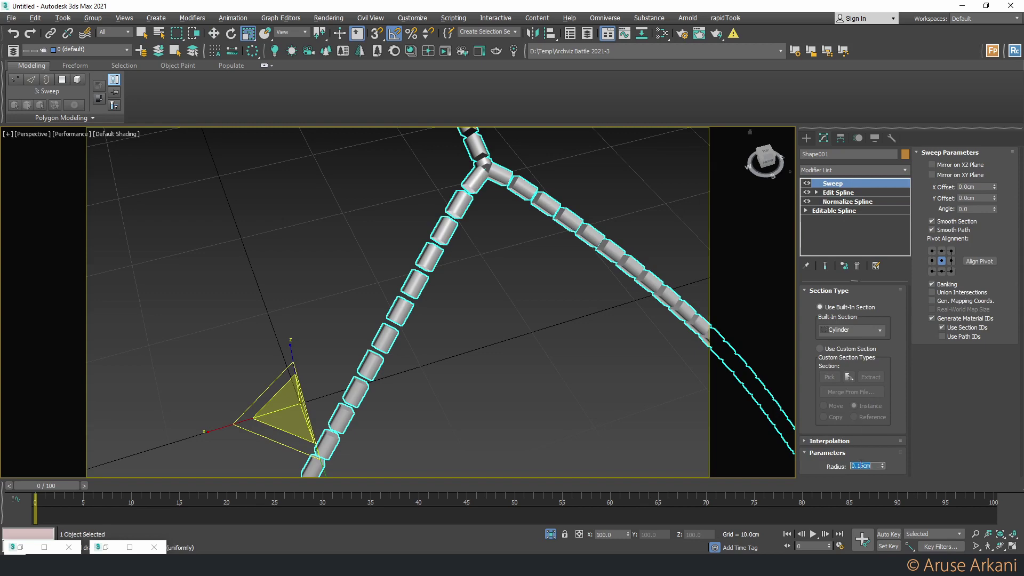
key("Return")
right_click(653, 223)
left_click(544, 249)
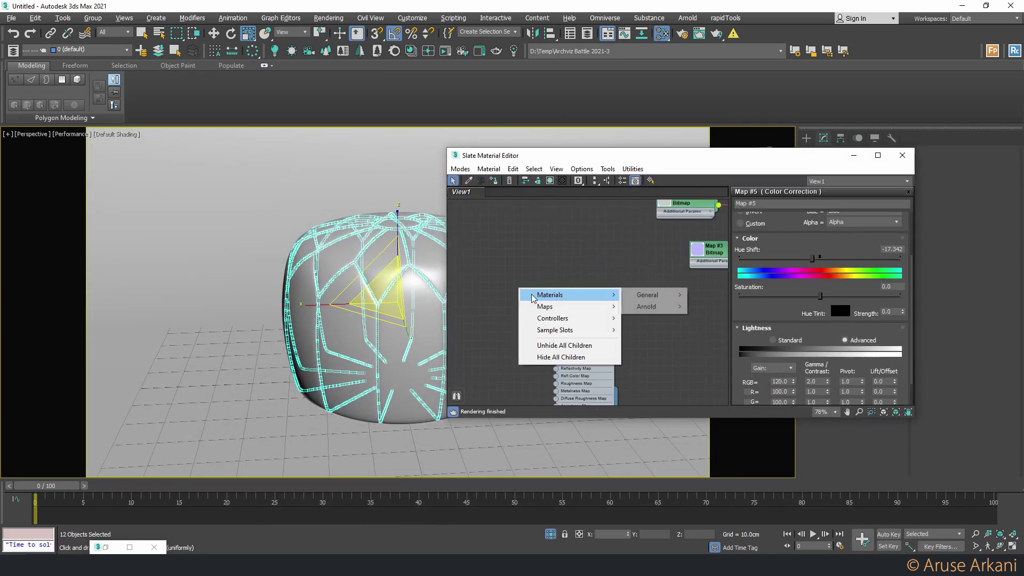
- Add a General Physical Material (Material #28) in Slate for the stitching
left_click(717, 294)
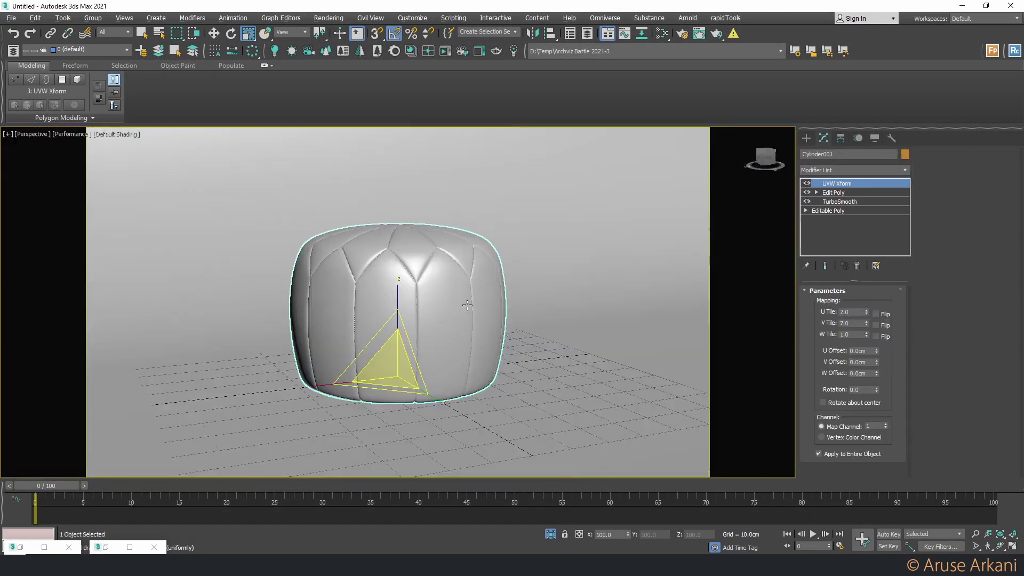
- Pan the perspective view slightly upward to frame the pouf
middle_click_drag(438, 291, 439, 267)
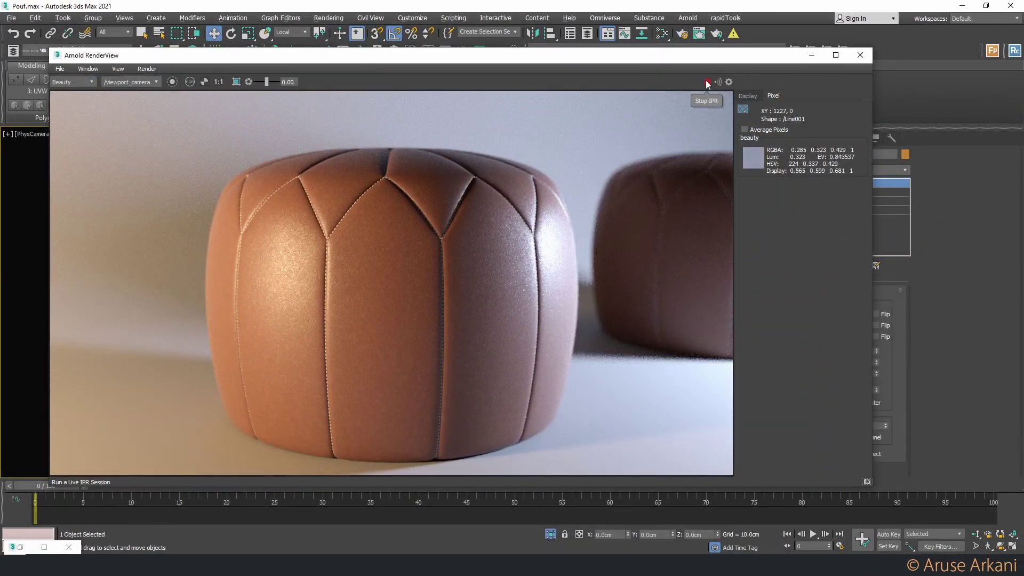
- Stop the Arnold IPR session once the pouf render has resolved
left_click(707, 83)
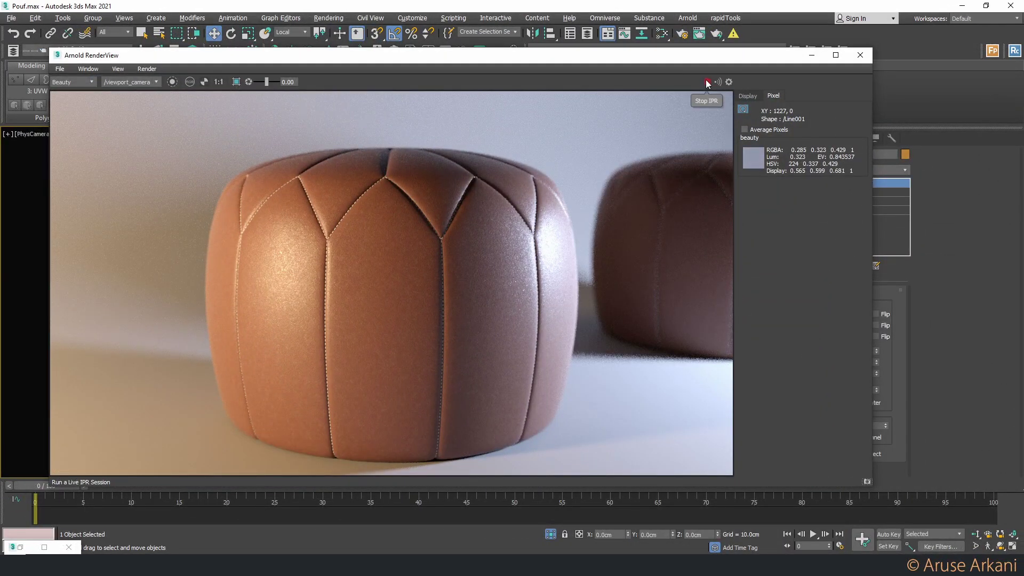